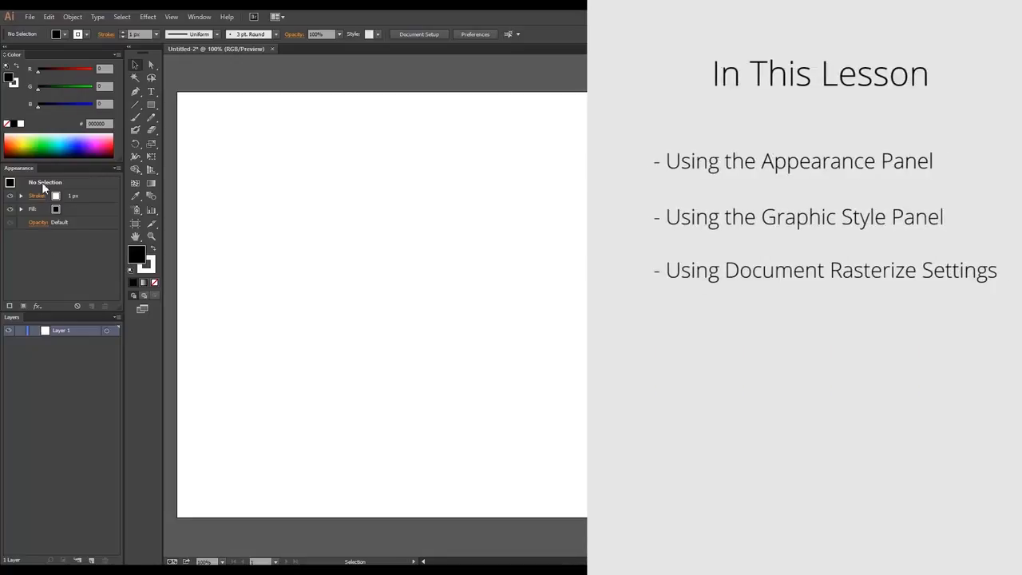
pyautogui.click(148, 17)
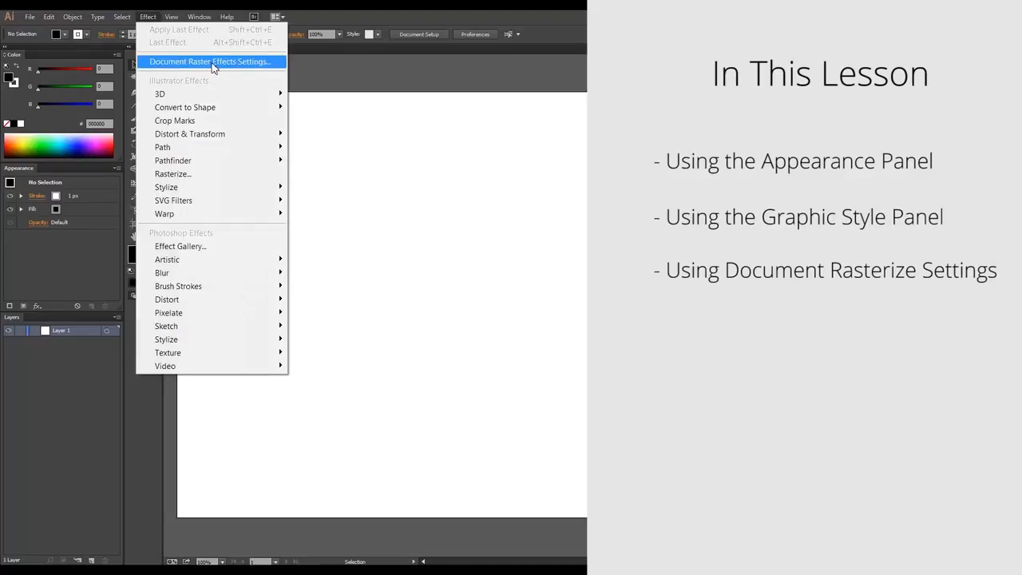
pyautogui.click(353, 85)
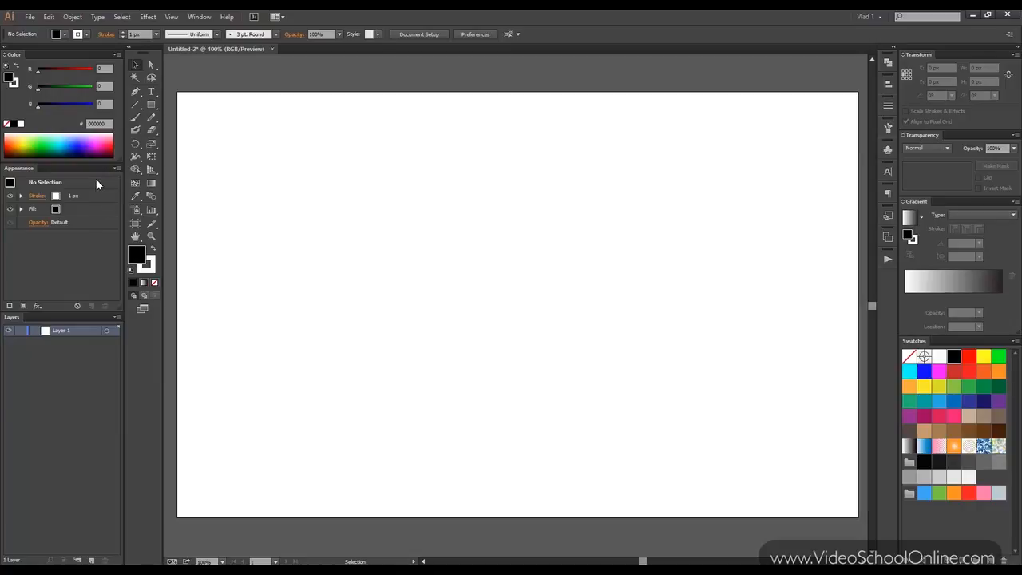
# Draw a black rectangle about 317 by 266 px in the upper middle of the artboard.
pyautogui.click(151, 104)
pyautogui.moveTo(313, 151); pyautogui.dragTo(483, 292)
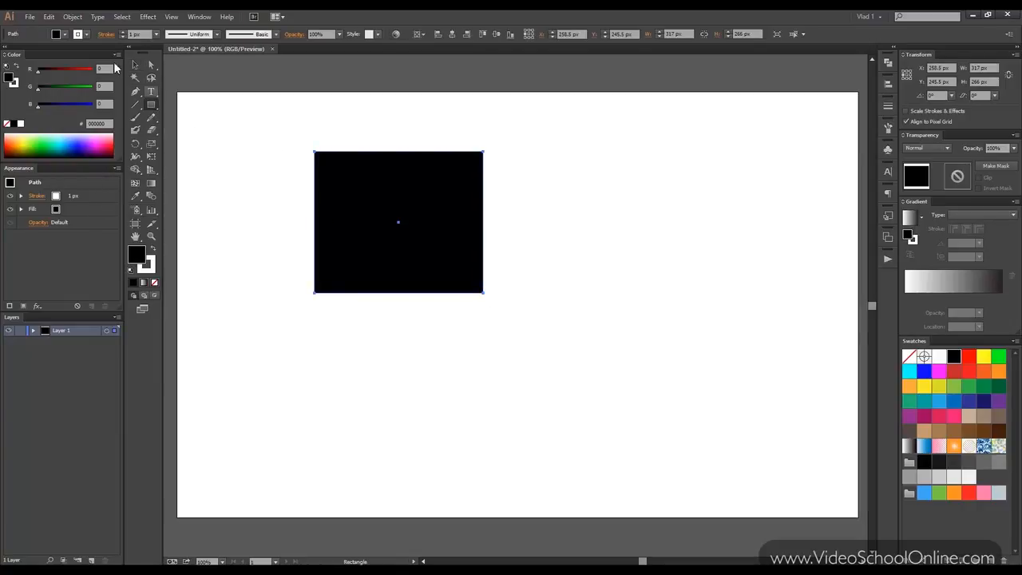
pyautogui.click(136, 65)
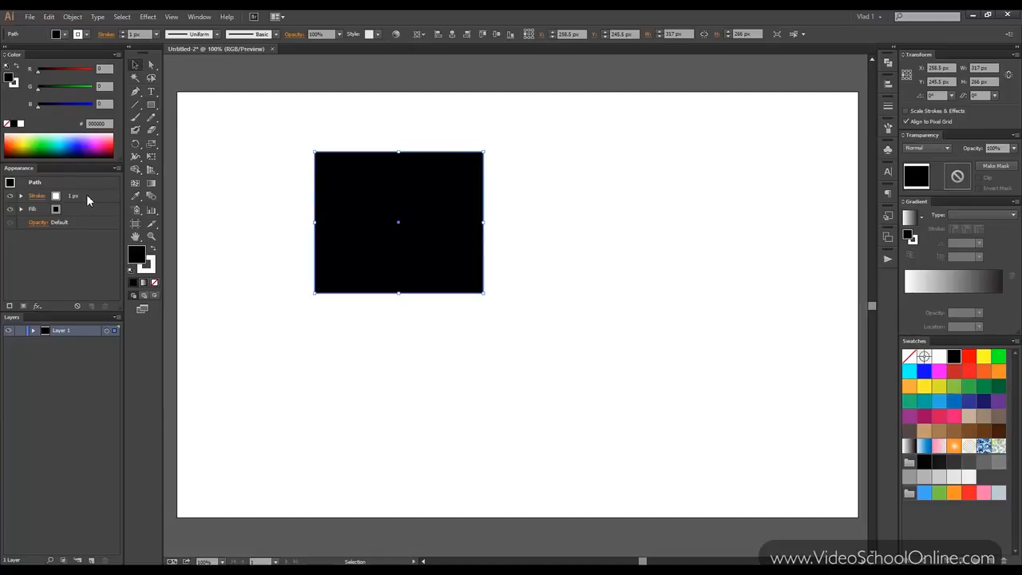
# Duplicate the rectangle's stroke and make the lower copy red, 6 px wide and aligned to the inside.
pyautogui.moveTo(87, 197); pyautogui.dragTo(93, 307)
pyautogui.click(37, 209)
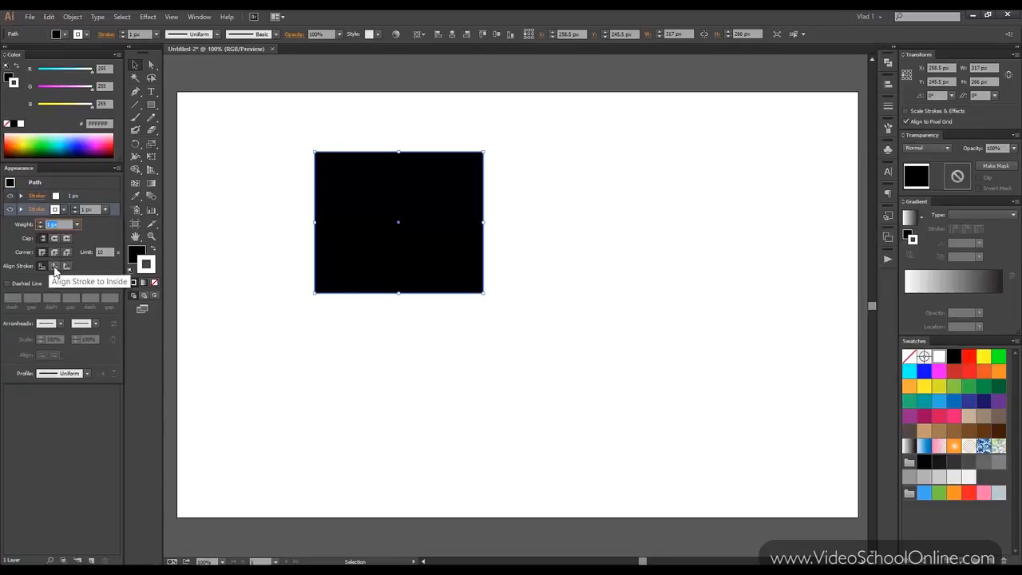
pyautogui.click(56, 270)
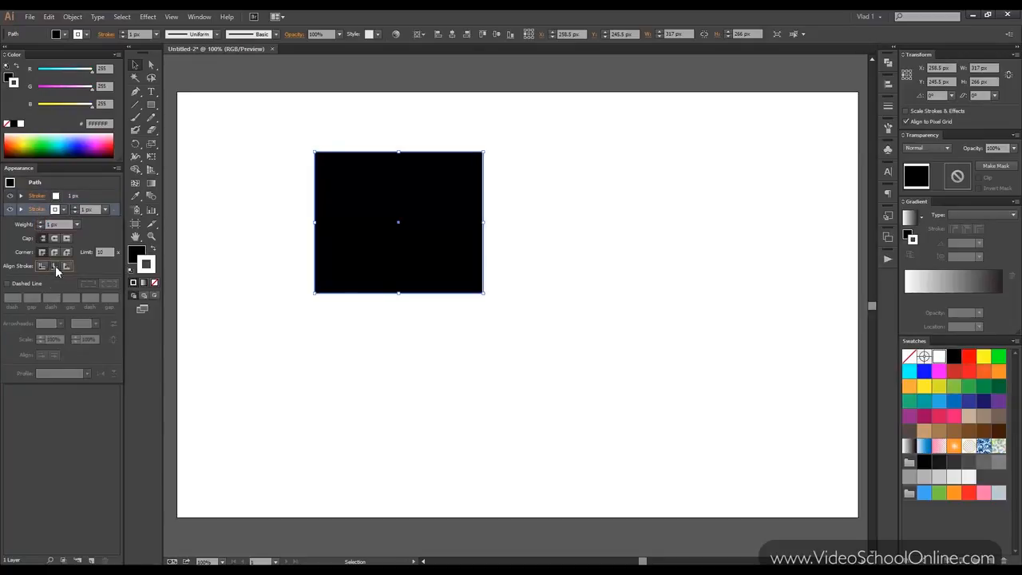
pyautogui.click(93, 198)
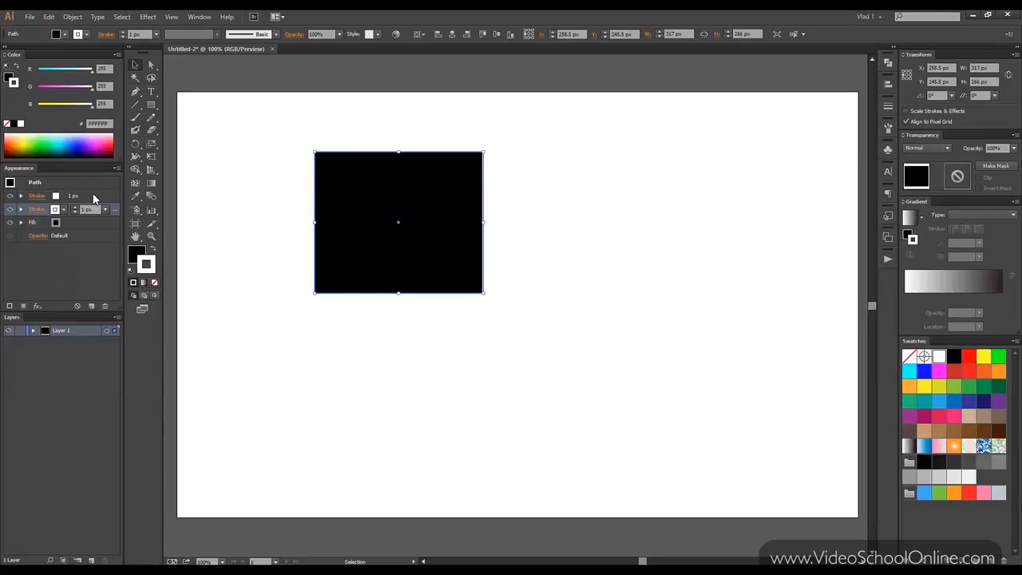
pyautogui.click(974, 361)
pyautogui.scroll(2, 97, 210)
pyautogui.scroll(3, 96, 210)
# Align the rectangle's upper stroke to the inside, set its weight to 14 px and colour it orange.
pyautogui.click(48, 197)
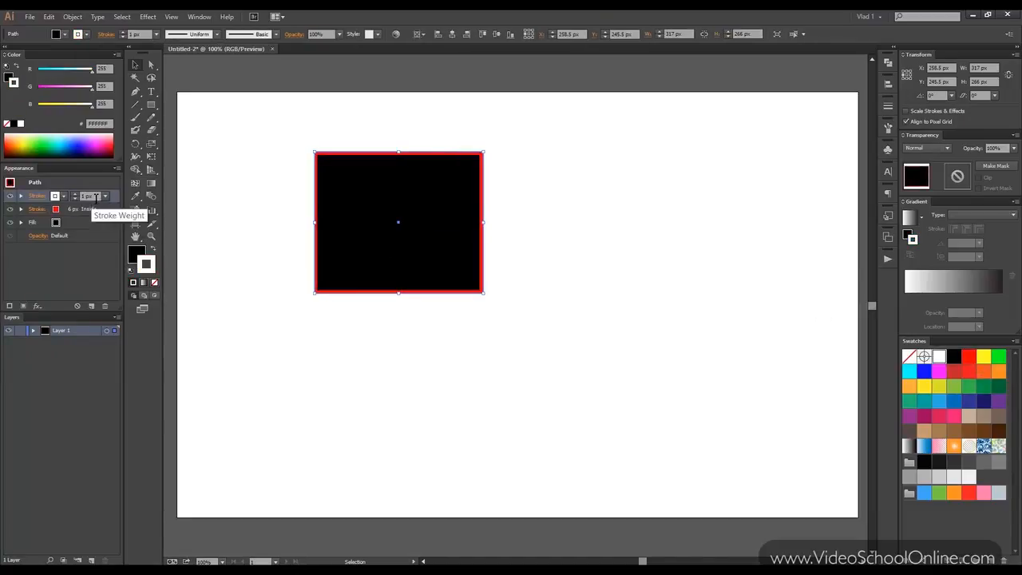
pyautogui.click(38, 196)
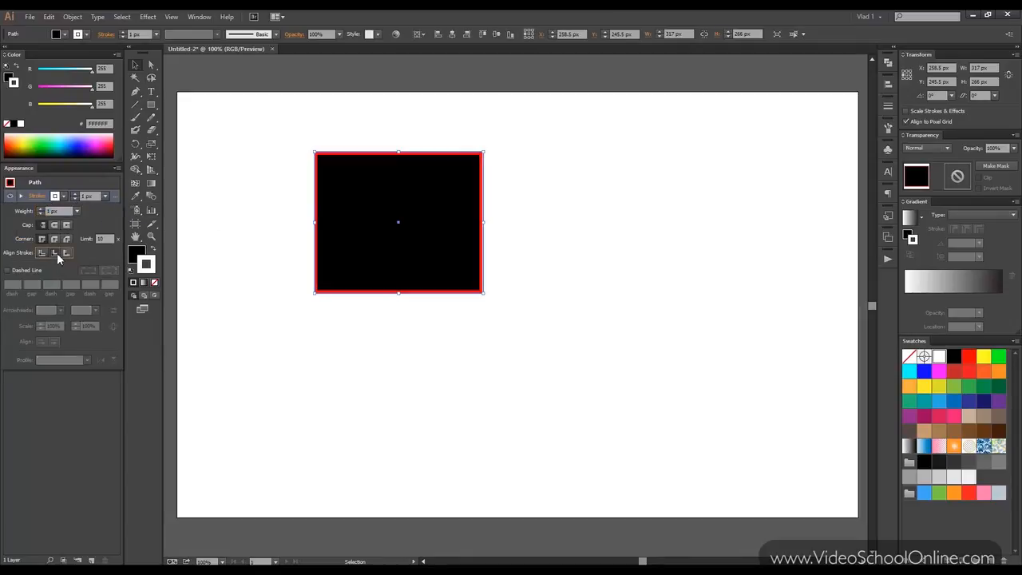
pyautogui.scroll(11, 92, 197)
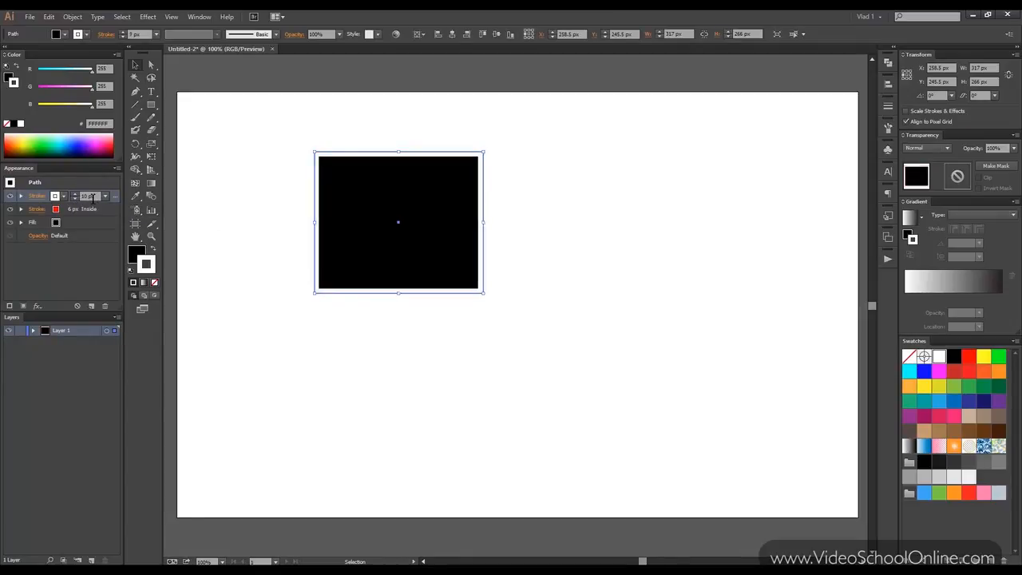
pyautogui.scroll(2, 92, 198)
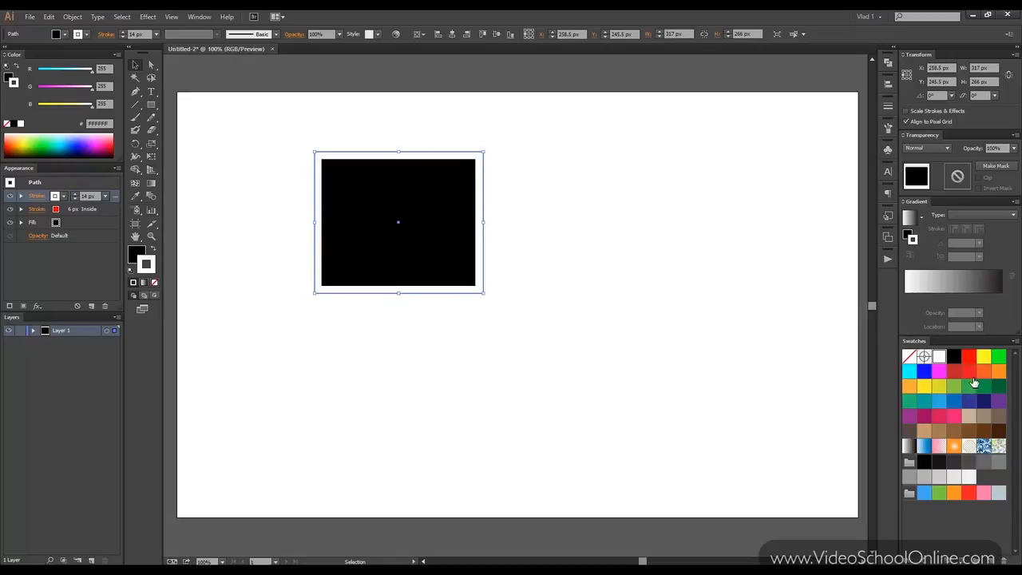
pyautogui.click(985, 377)
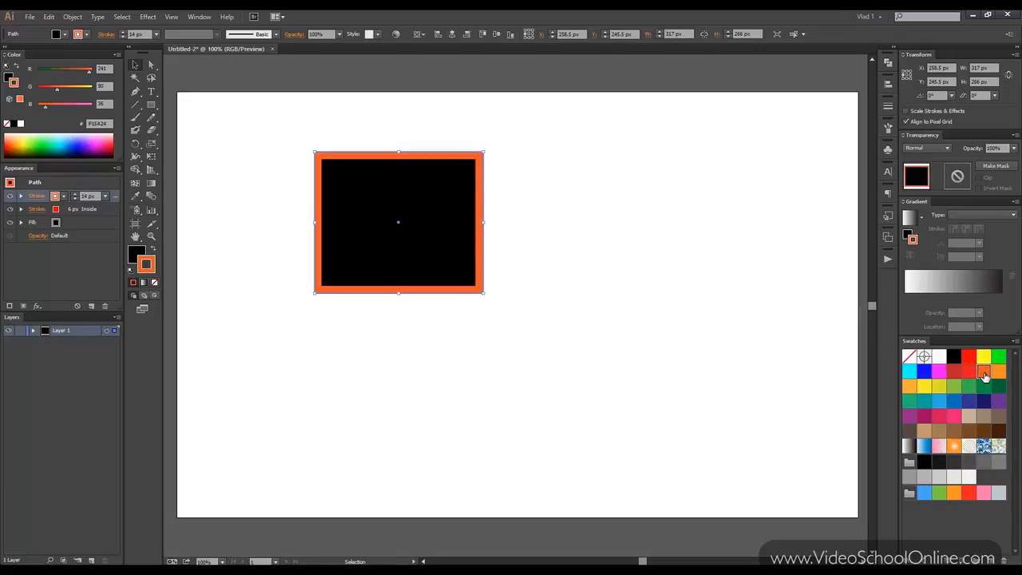
# Reorder the rectangle's appearance so the 14 px orange stroke lies beneath the 6 px red stroke.
pyautogui.click(516, 169)
pyautogui.click(80, 210)
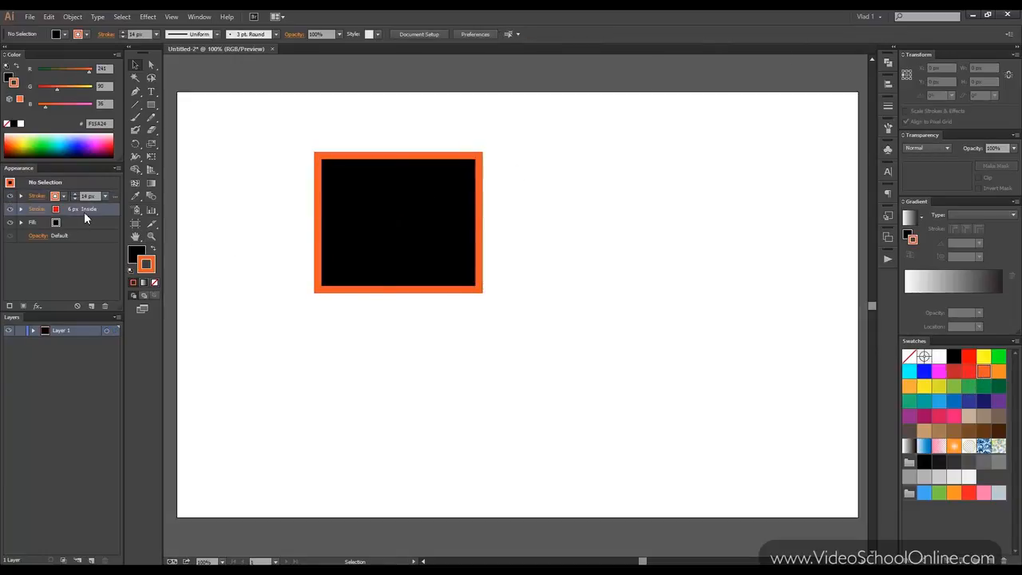
pyautogui.click(76, 197)
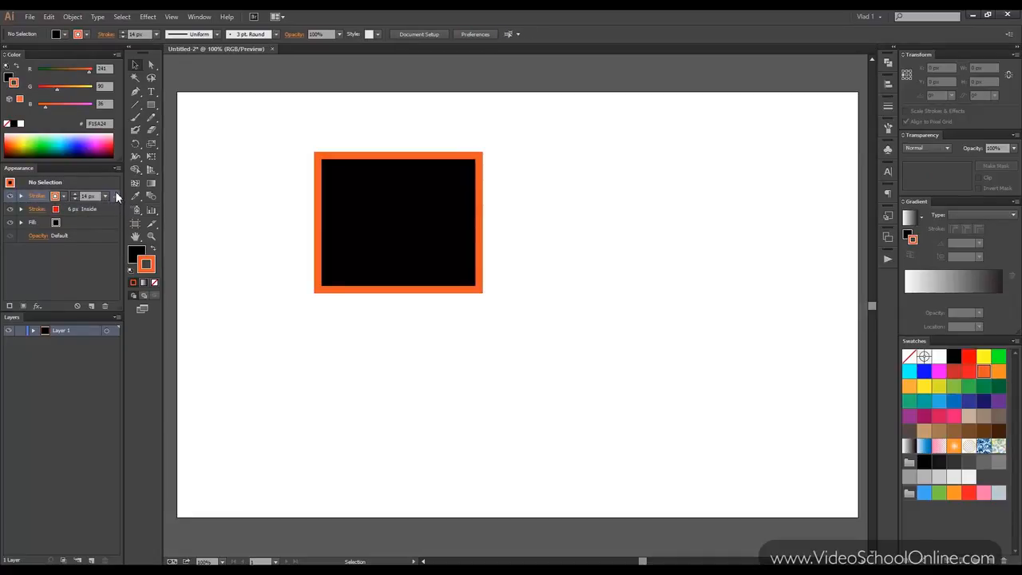
pyautogui.moveTo(118, 198); pyautogui.dragTo(111, 212)
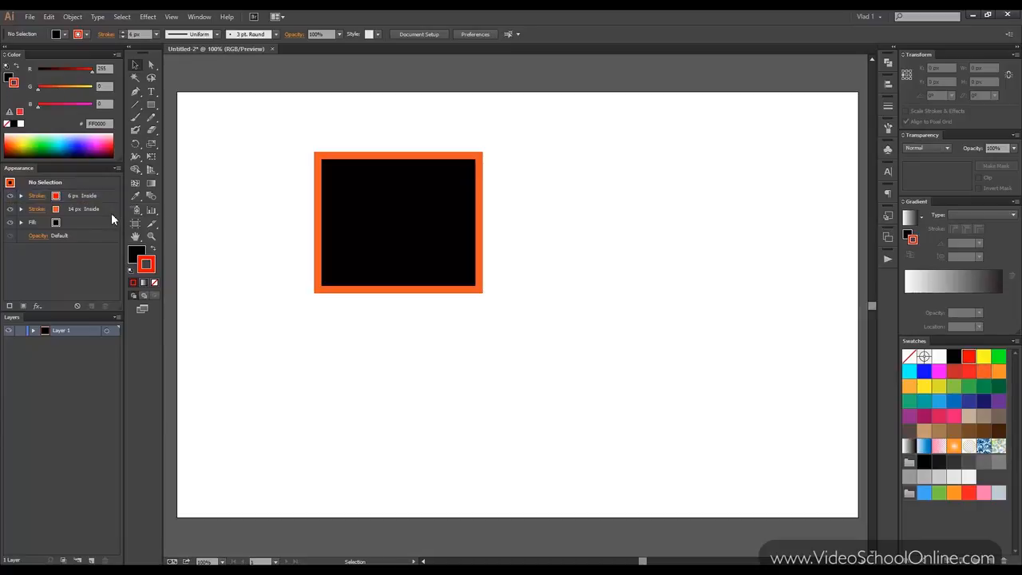
pyautogui.click(373, 192)
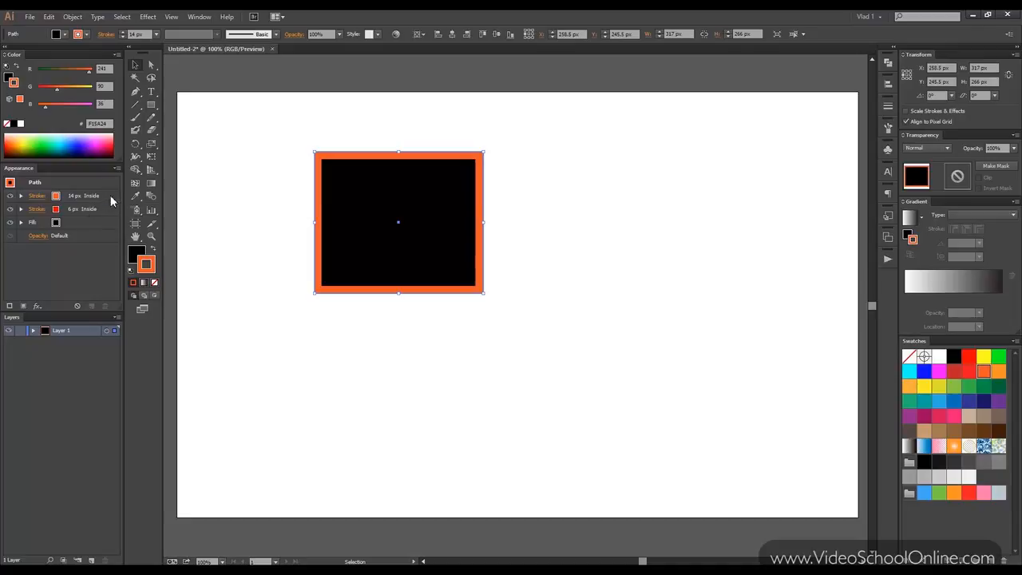
pyautogui.click(292, 190)
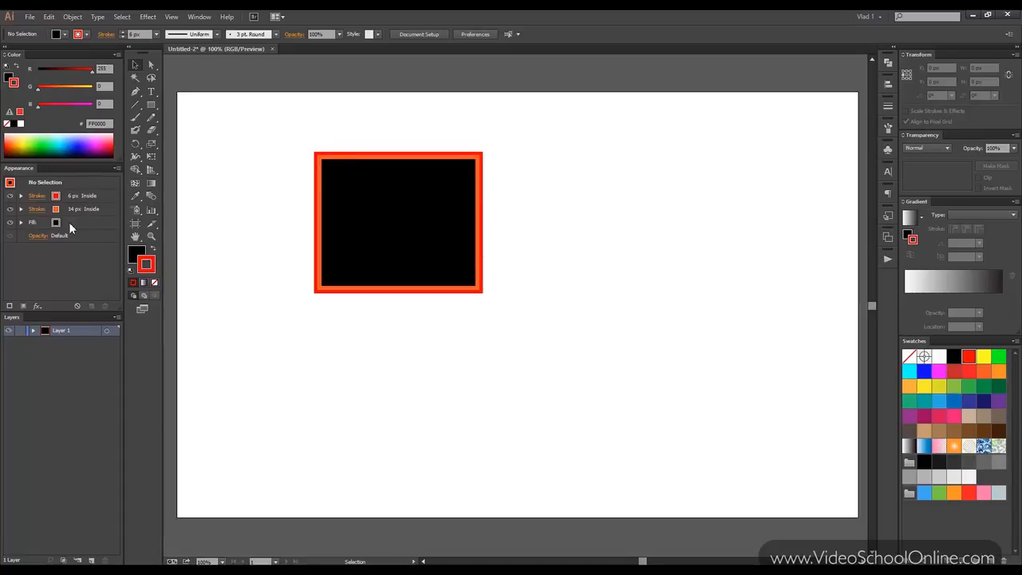
# Save the rectangle's appearance as a new graphic style and shift the rectangle slightly up and to the left.
pyautogui.click(395, 213)
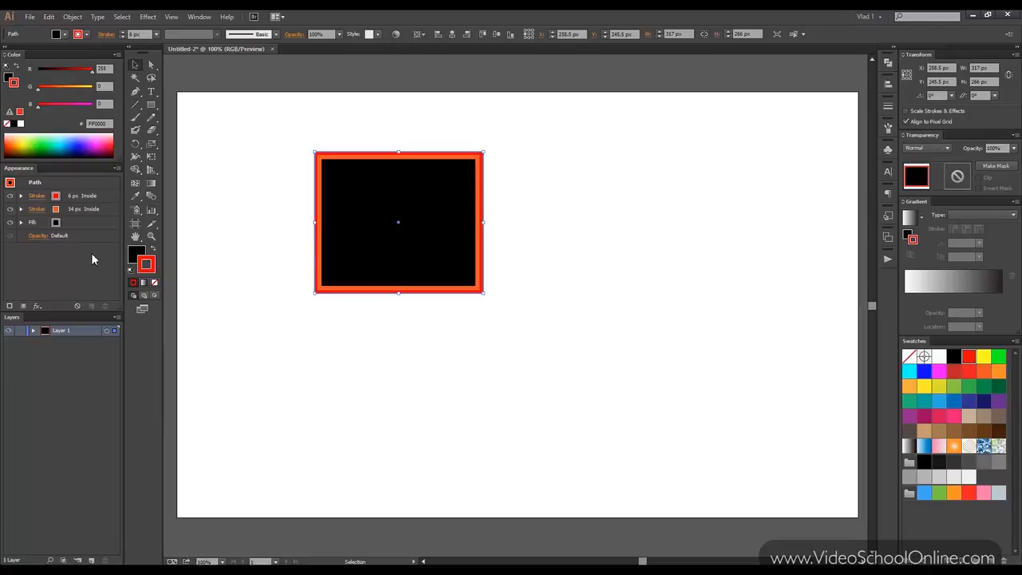
pyautogui.click(888, 216)
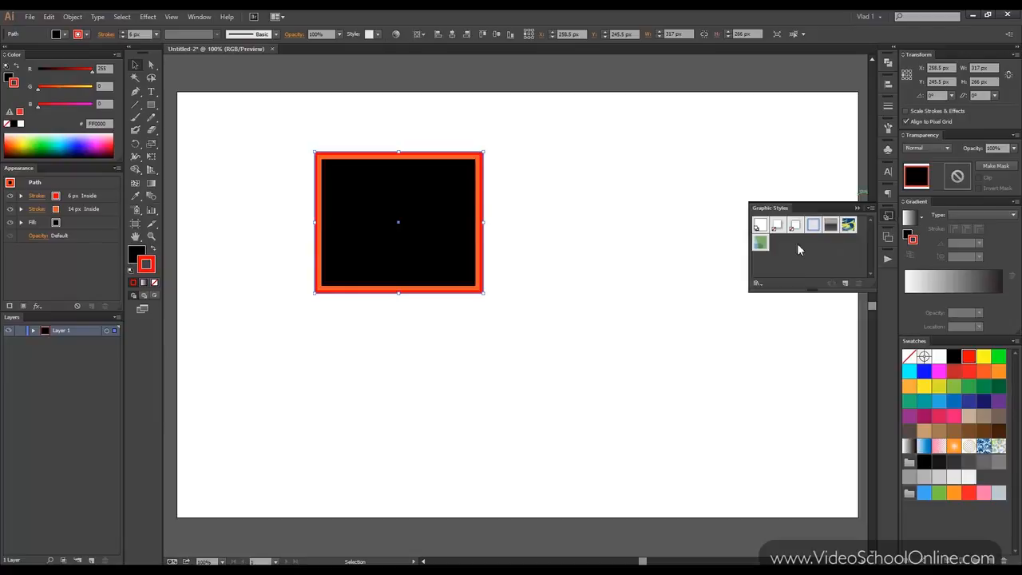
pyautogui.moveTo(800, 292); pyautogui.dragTo(791, 346)
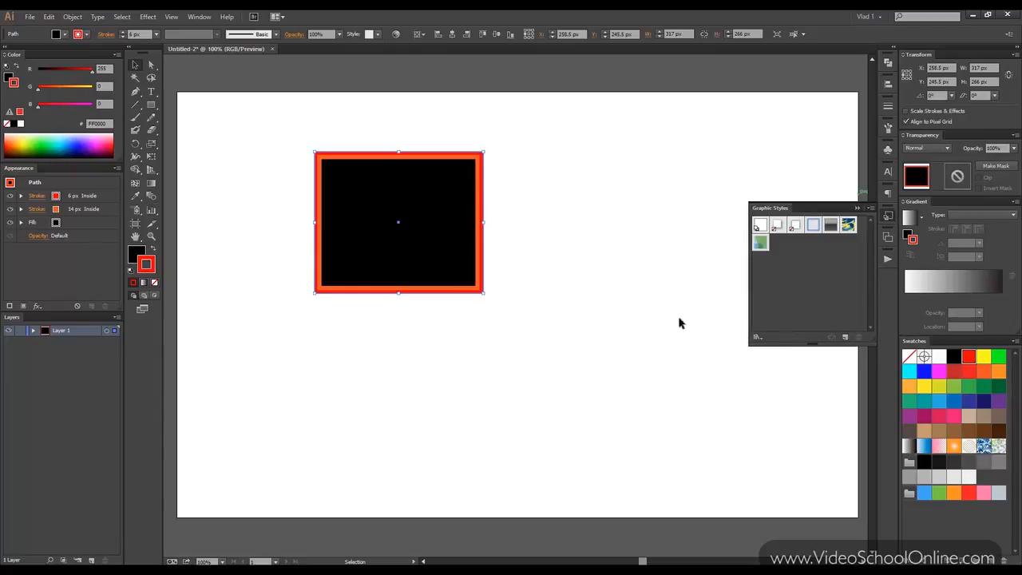
pyautogui.moveTo(361, 178); pyautogui.dragTo(778, 249)
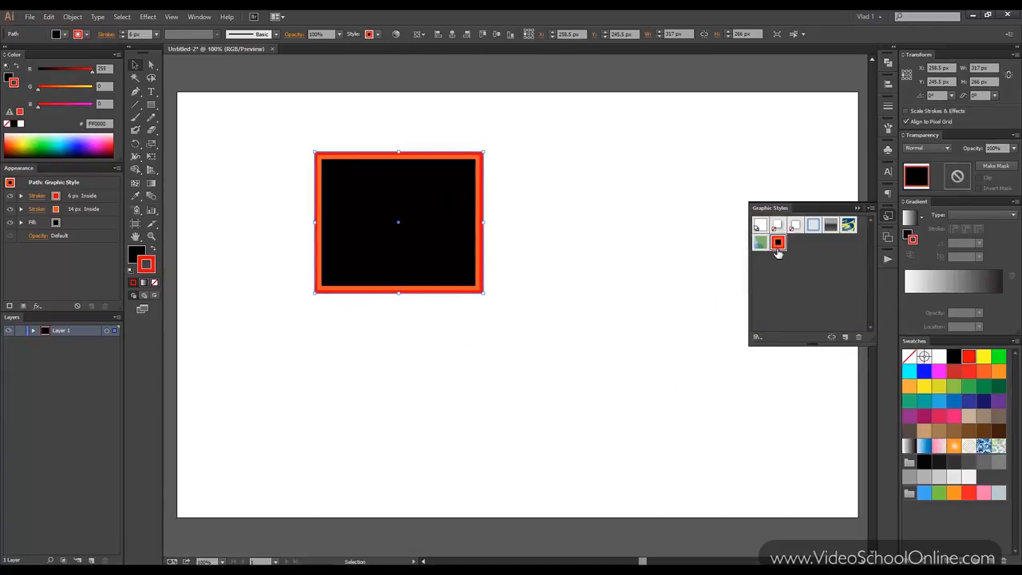
pyautogui.moveTo(423, 209)
pyautogui.mouseDown()
pyautogui.moveTo(538, 234)
pyautogui.moveTo(475, 216)
pyautogui.moveTo(783, 254)
pyautogui.moveTo(405, 200)
pyautogui.mouseUp()
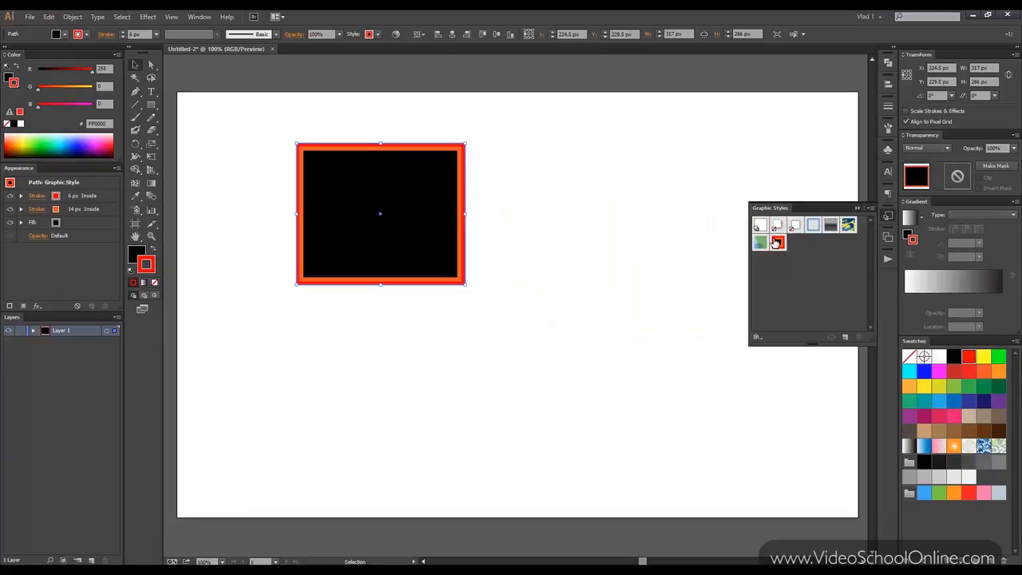
# Load the Artistic Effects graphic style library and apply its RGB Cartoon Shading style to the rectangle.
pyautogui.click(755, 337)
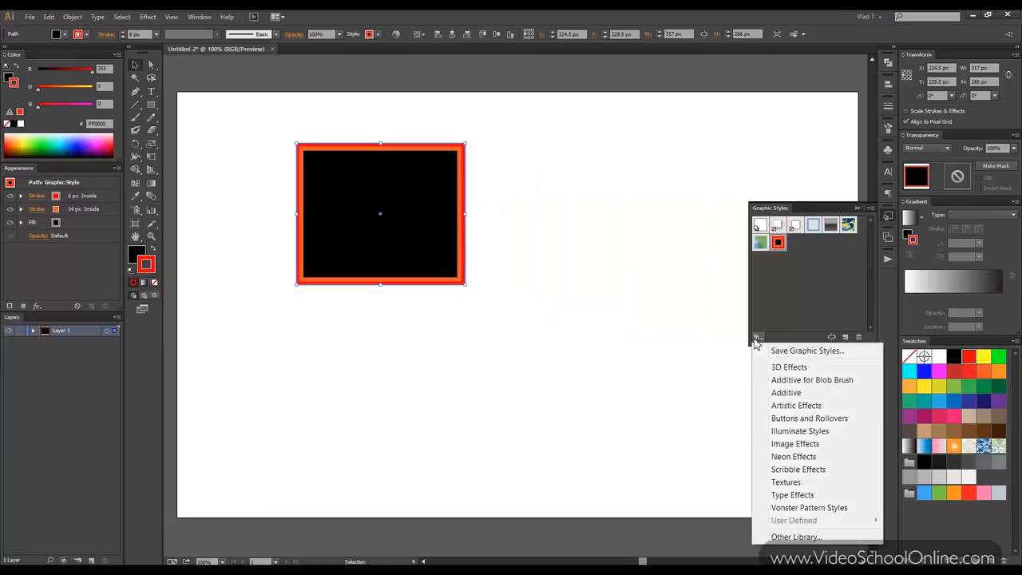
pyautogui.click(794, 405)
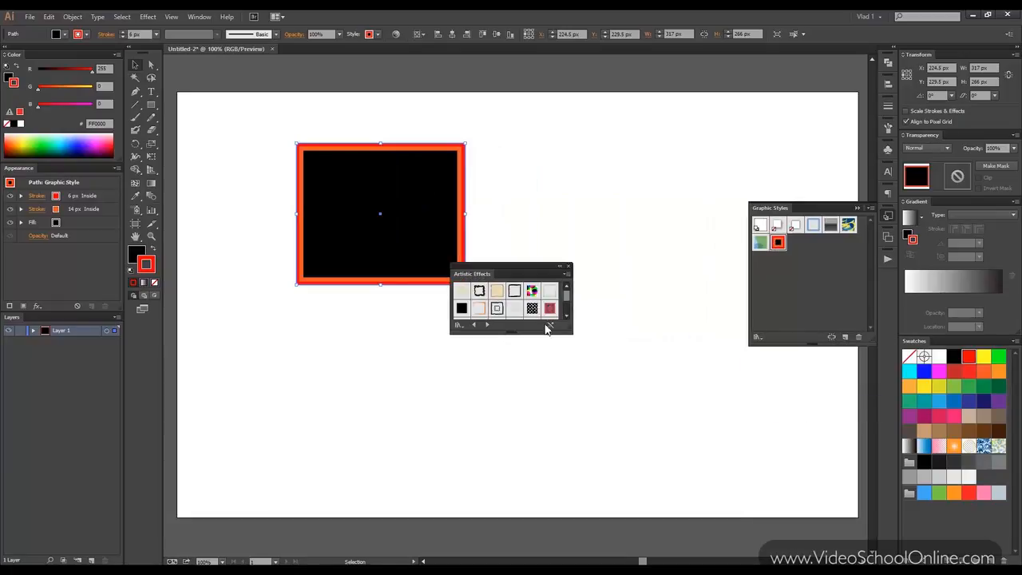
pyautogui.moveTo(547, 335); pyautogui.dragTo(548, 467)
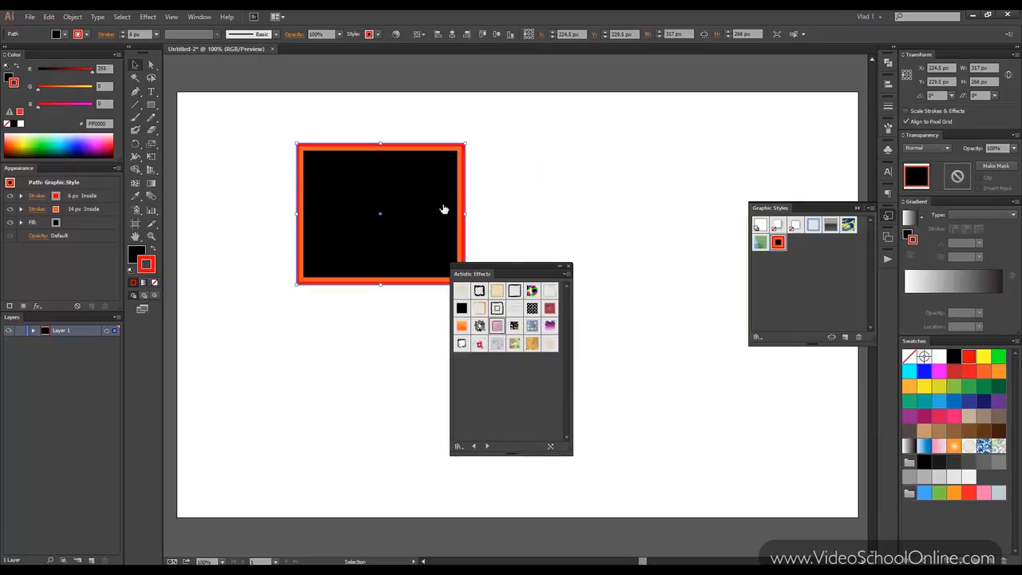
pyautogui.click(532, 309)
# Try Steel Mouse Down from Buttons and Rollovers, Rust Highlight from Illuminate Styles and Metal Silver from Image Effects on the rectangle.
pyautogui.click(487, 448)
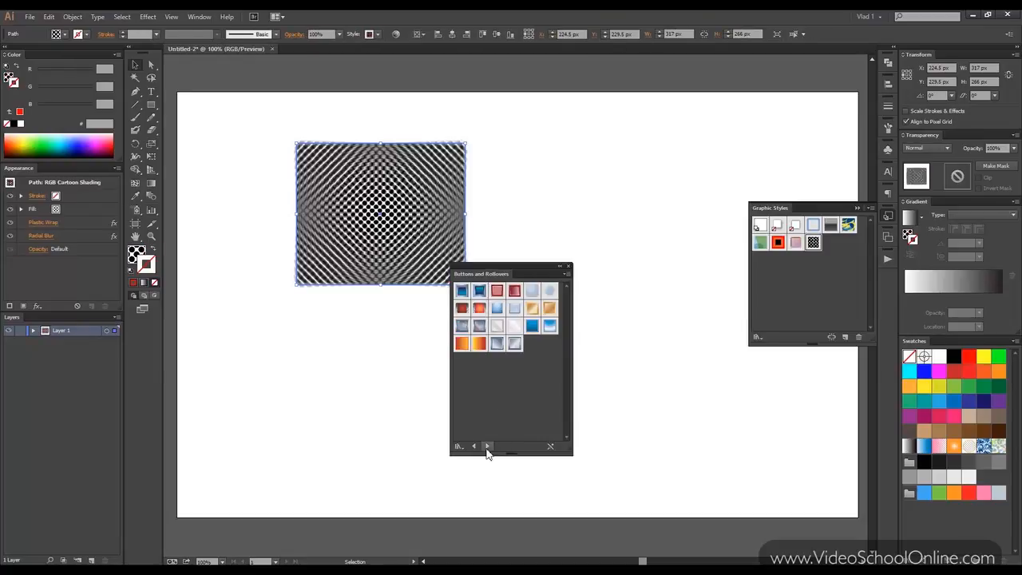
pyautogui.click(497, 344)
pyautogui.click(488, 448)
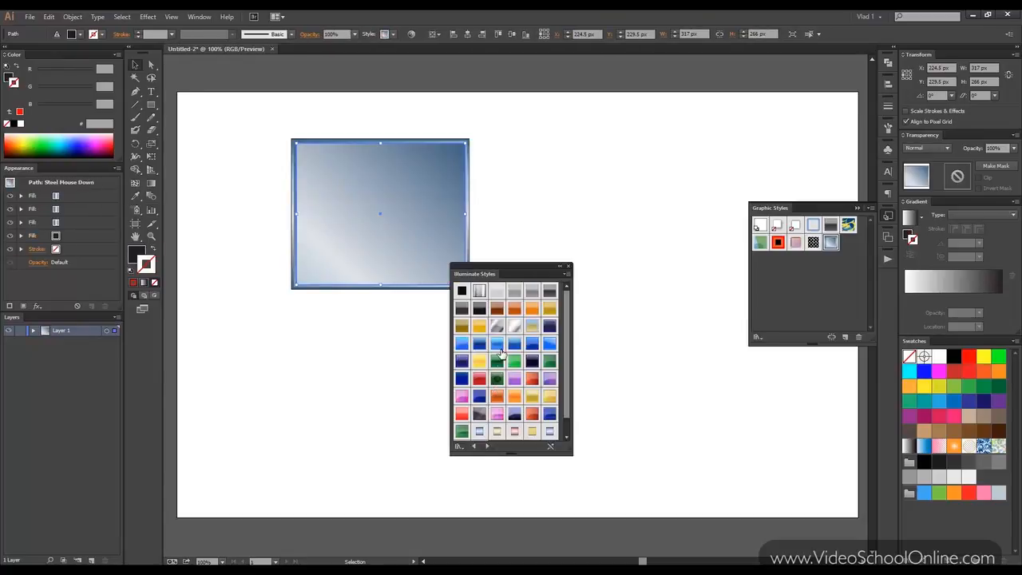
pyautogui.click(498, 311)
pyautogui.click(487, 447)
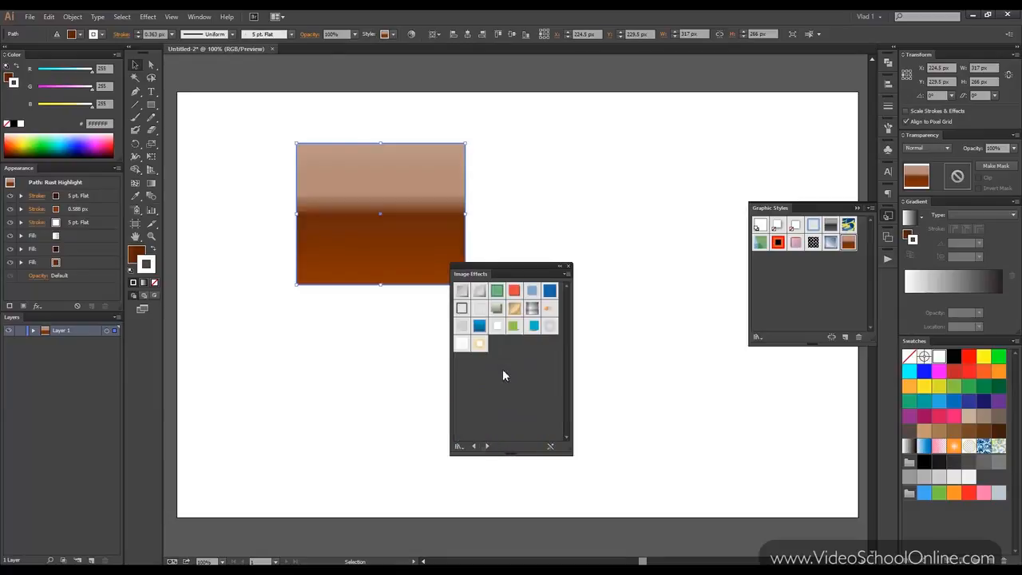
pyautogui.click(532, 308)
# Apply the Scribble 16 style from the Scribble Effects library to the rectangle and close the style library.
pyautogui.click(487, 447)
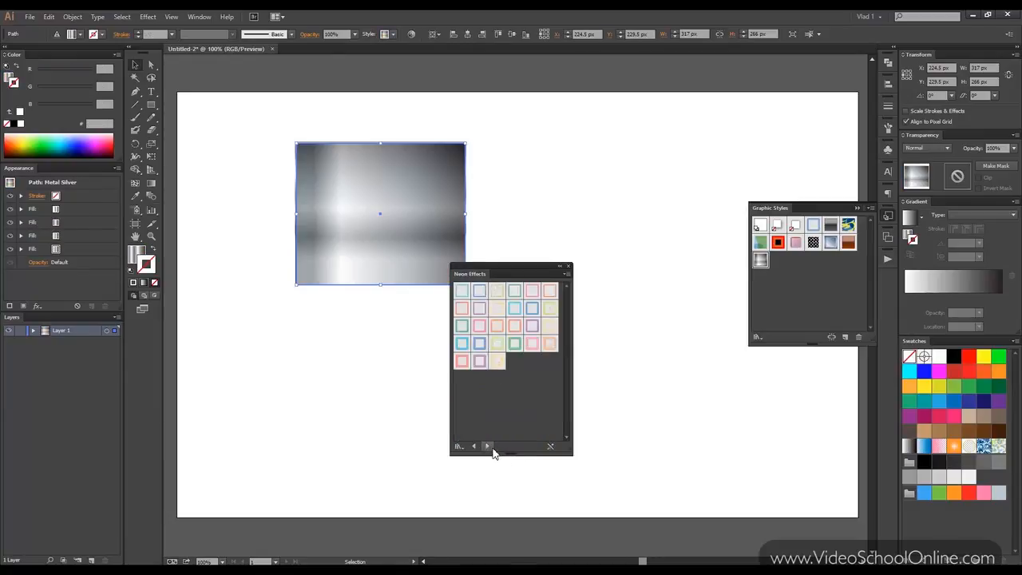
pyautogui.click(488, 447)
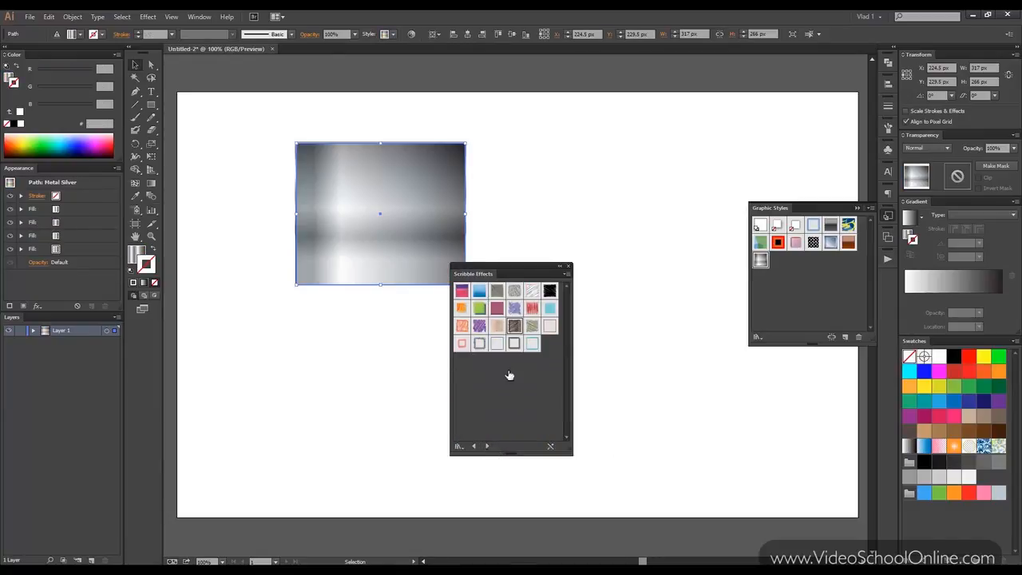
pyautogui.click(514, 326)
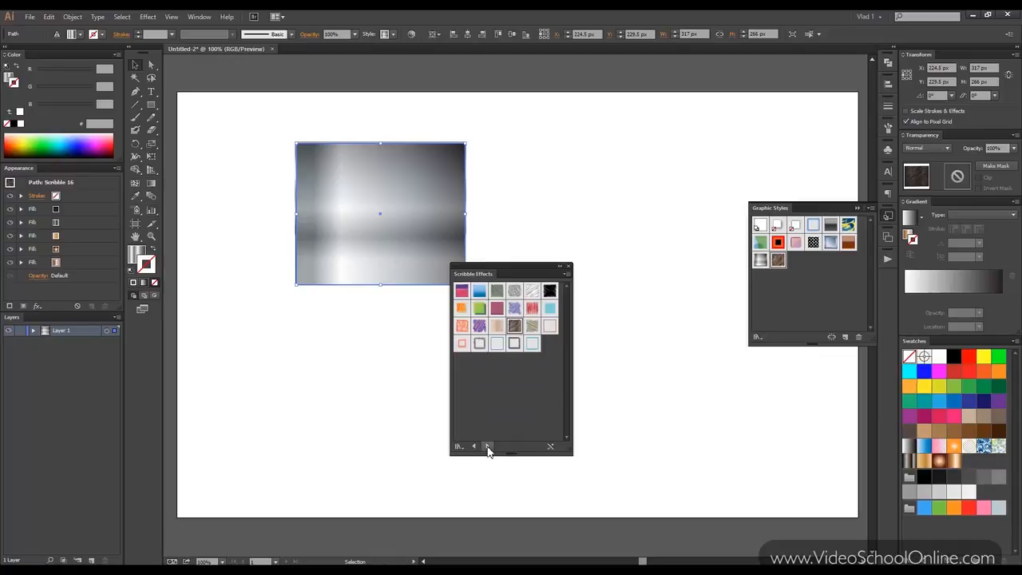
pyautogui.click(487, 447)
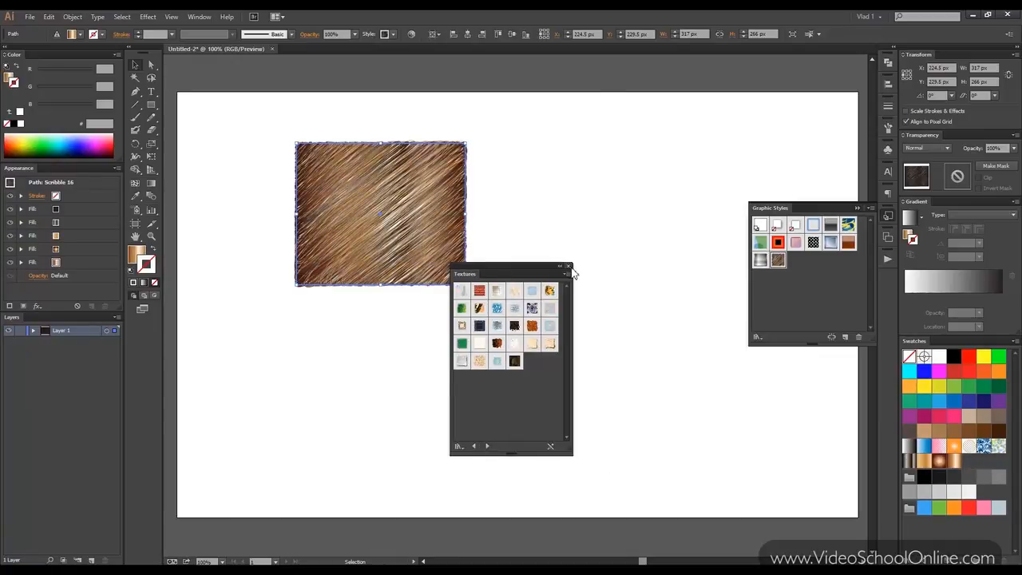
pyautogui.click(569, 267)
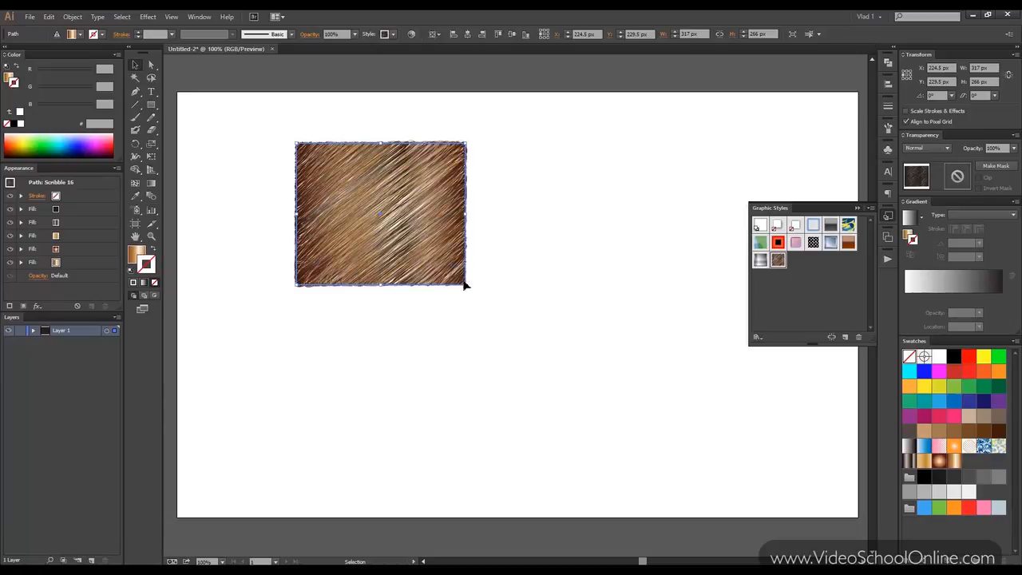
# Examine the individual fills that make up the rectangle's Scribble 16 style.
pyautogui.click(82, 249)
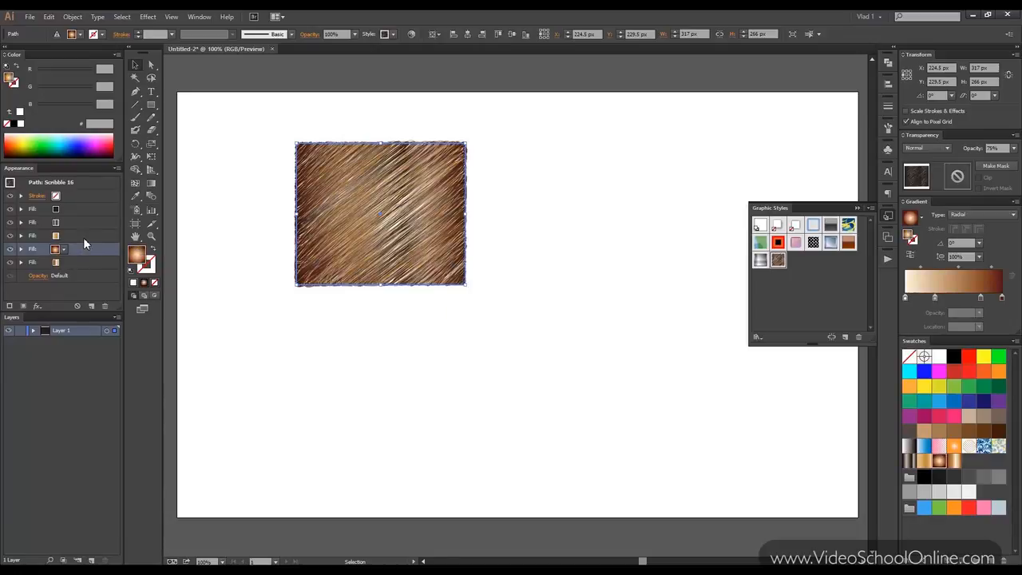
pyautogui.click(85, 234)
pyautogui.click(88, 222)
pyautogui.click(92, 209)
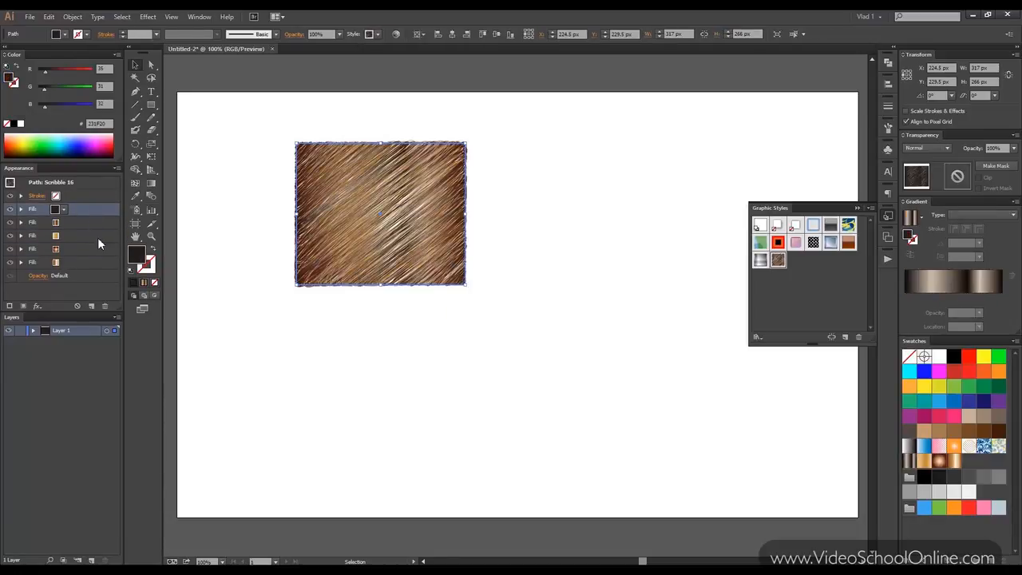
# Reset the rectangle to the default fill and stroke, and swap them to give a black fill and white stroke.
pyautogui.click(98, 236)
pyautogui.click(102, 262)
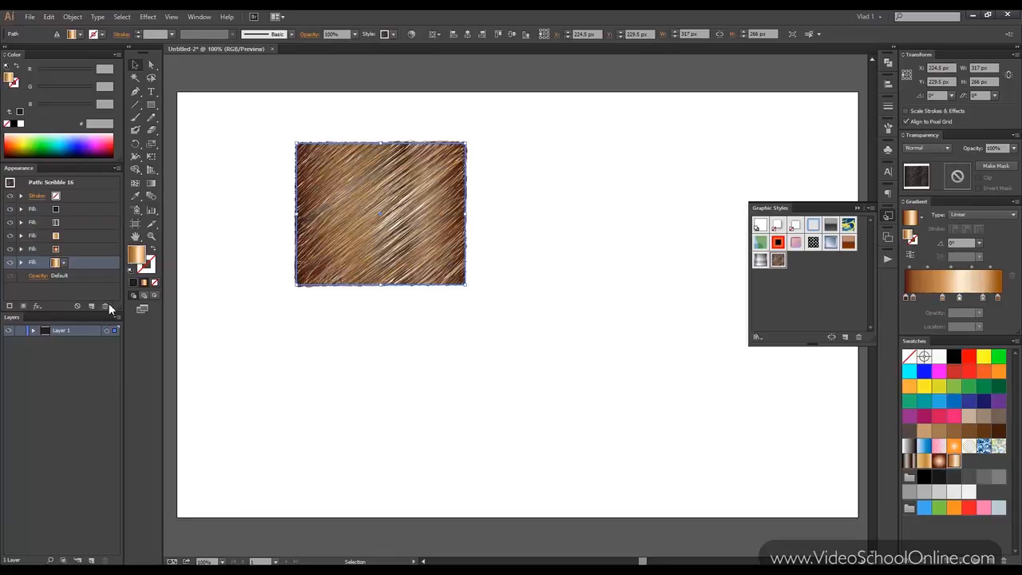
pyautogui.press('d')
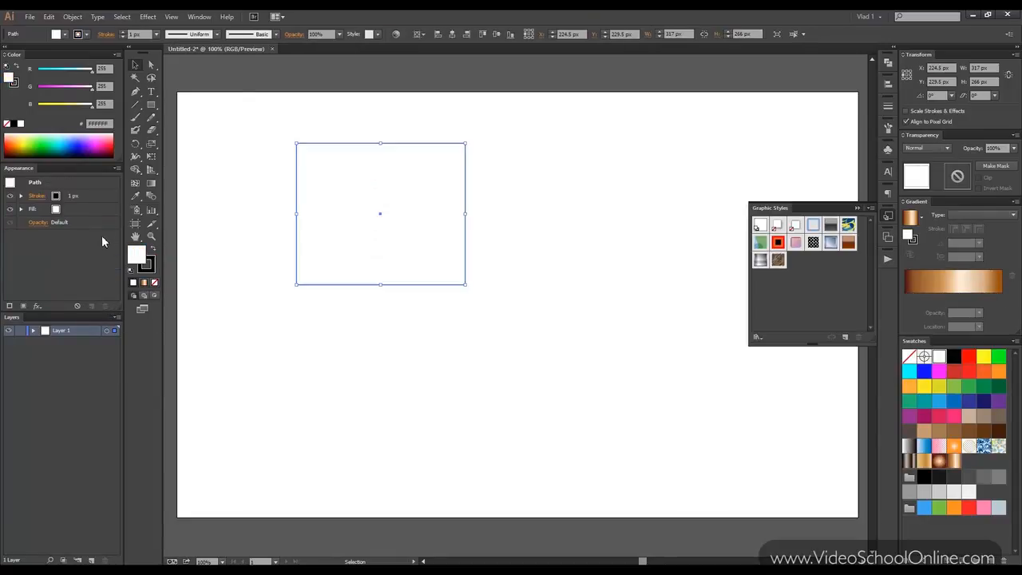
pyautogui.click(152, 250)
pyautogui.click(249, 152)
pyautogui.click(321, 163)
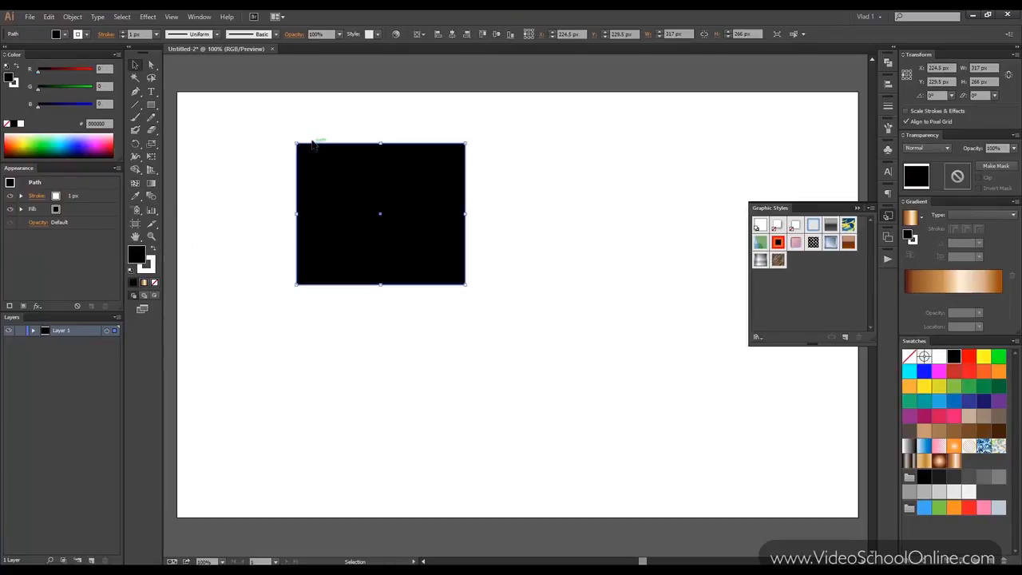
# Review the colour model, resolution, background and anti-alias options in Document Raster Effects Settings and cancel without changes.
pyautogui.click(148, 16)
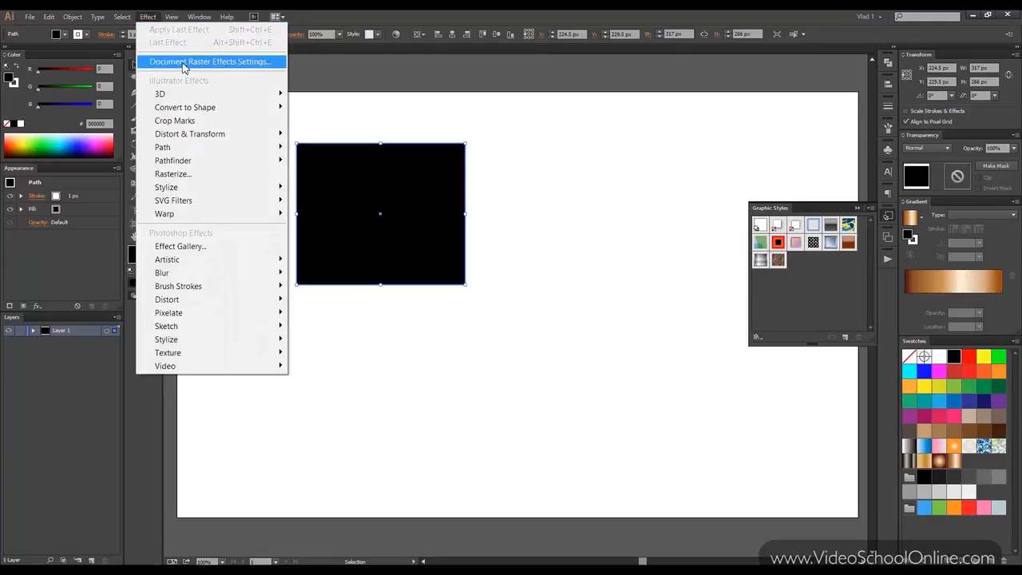
pyautogui.click(184, 62)
pyautogui.moveTo(498, 162); pyautogui.dragTo(549, 95)
pyautogui.click(552, 123)
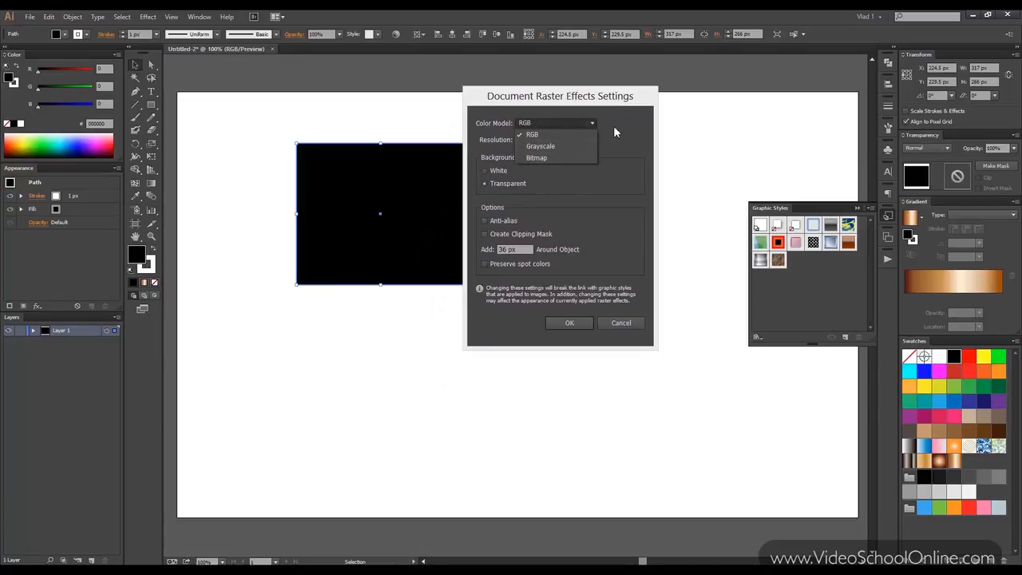
pyautogui.click(613, 125)
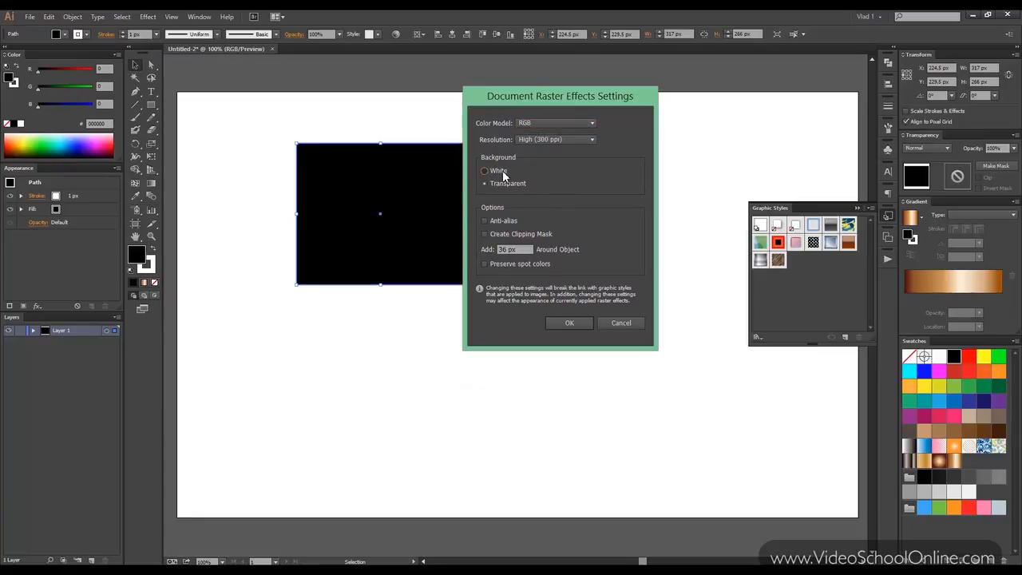
pyautogui.click(510, 225)
pyautogui.click(569, 319)
pyautogui.click(619, 323)
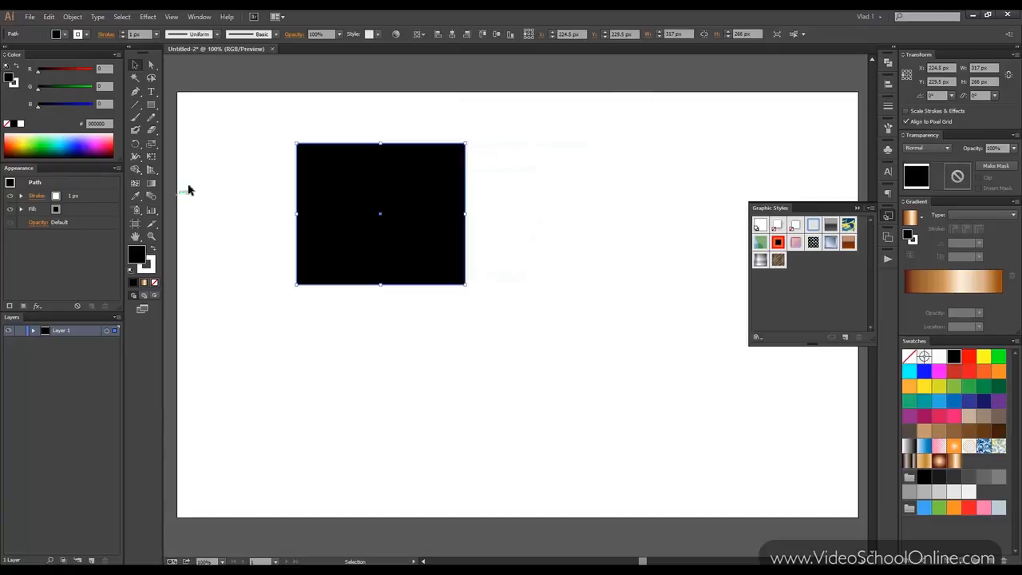
# Move the rectangle slightly down and right to about X 242.5 px, Y 251.5 px, and collapse the Graphic Styles panel.
pyautogui.moveTo(357, 189); pyautogui.dragTo(369, 201)
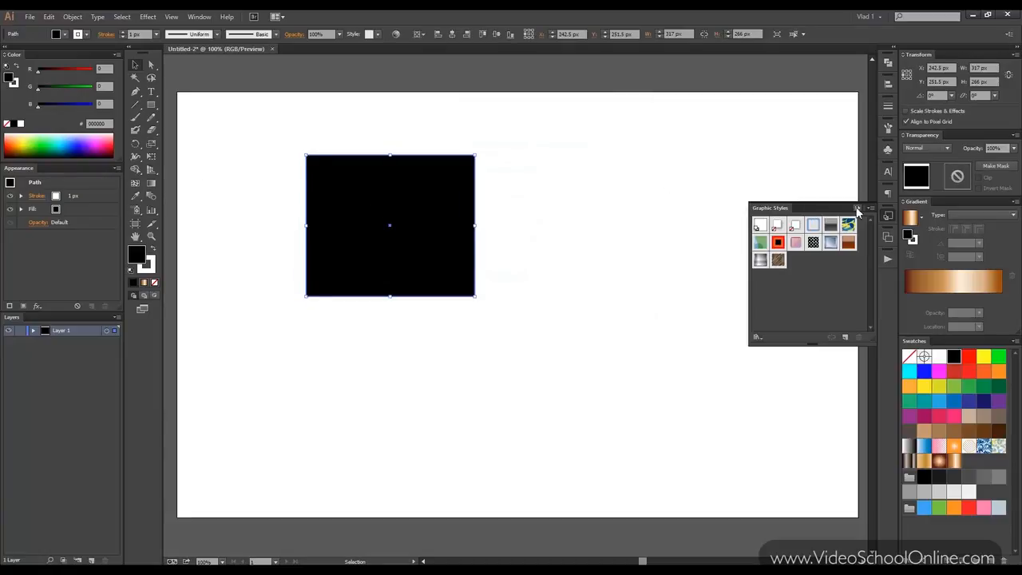
pyautogui.click(857, 207)
pyautogui.click(407, 148)
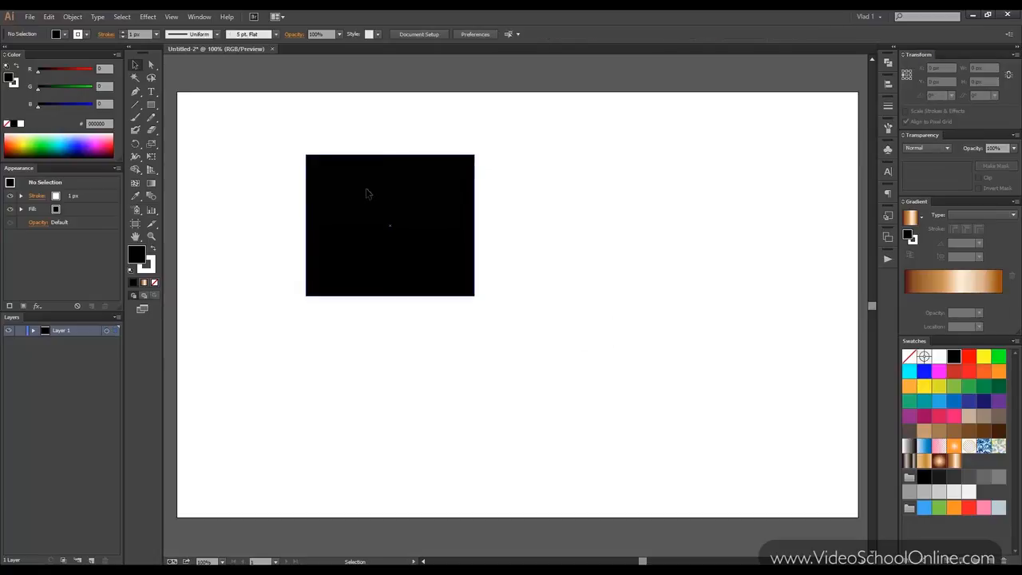
pyautogui.click(365, 192)
# Examine the contents of Layer 1 and the opacity and blending settings available for the rectangle.
pyautogui.click(33, 331)
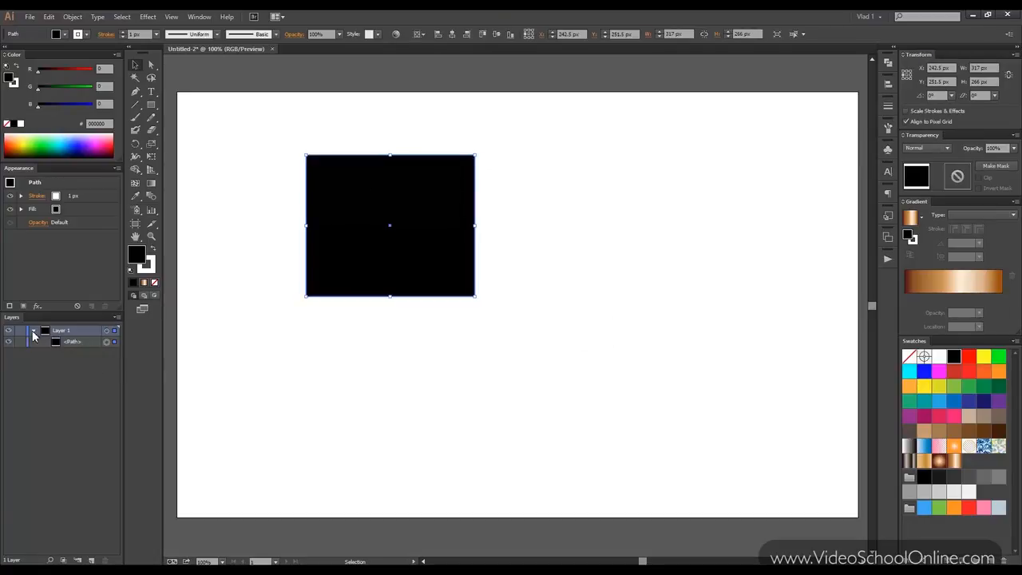
pyautogui.click(33, 332)
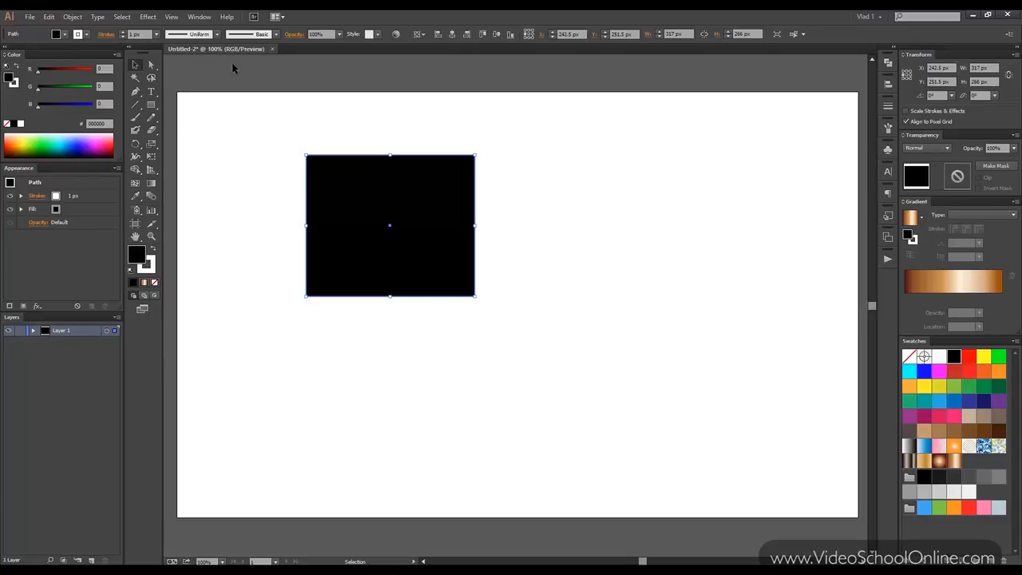
pyautogui.click(296, 34)
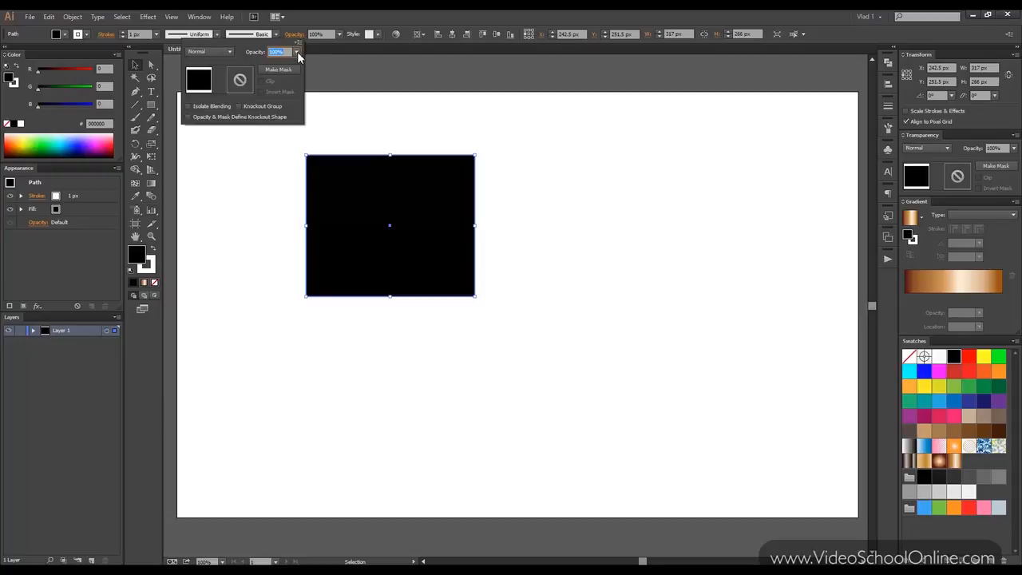
pyautogui.click(339, 34)
pyautogui.click(335, 30)
pyautogui.click(322, 35)
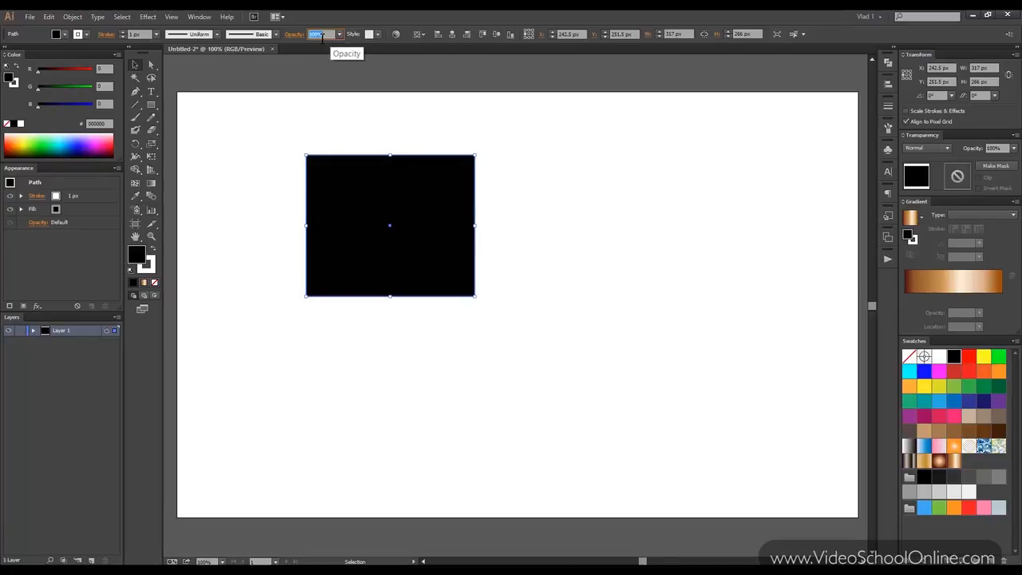
pyautogui.scroll(-3, 323, 38)
pyautogui.scroll(3, 323, 38)
pyautogui.click(334, 64)
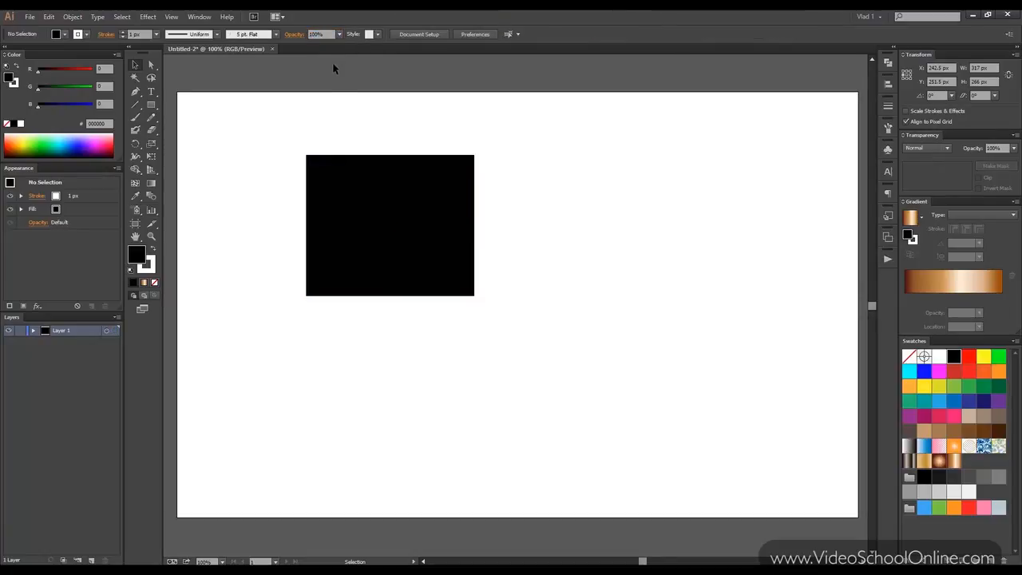
pyautogui.click(88, 197)
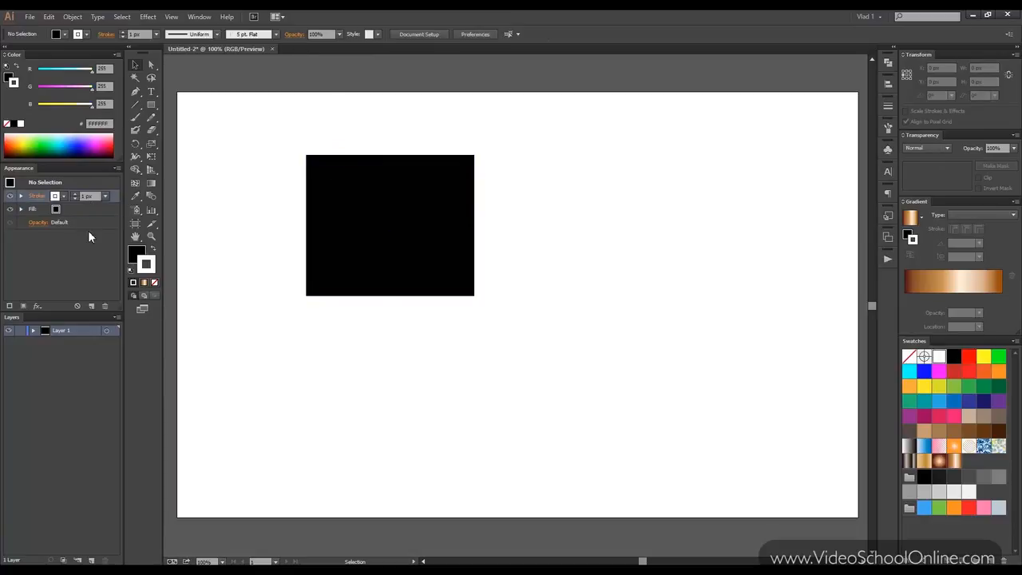
pyautogui.click(366, 177)
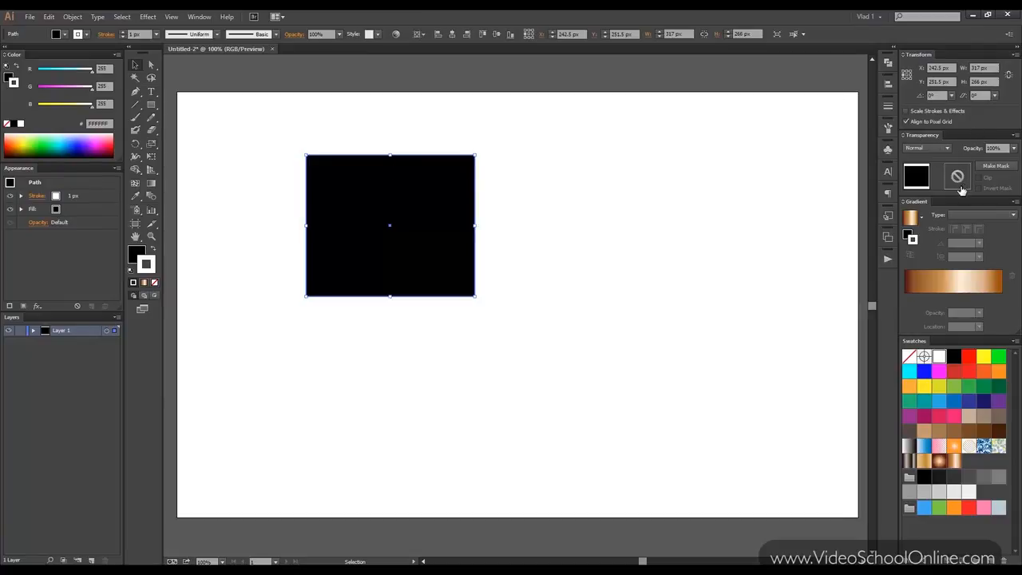
pyautogui.click(377, 109)
pyautogui.click(371, 175)
pyautogui.click(148, 17)
pyautogui.click(413, 132)
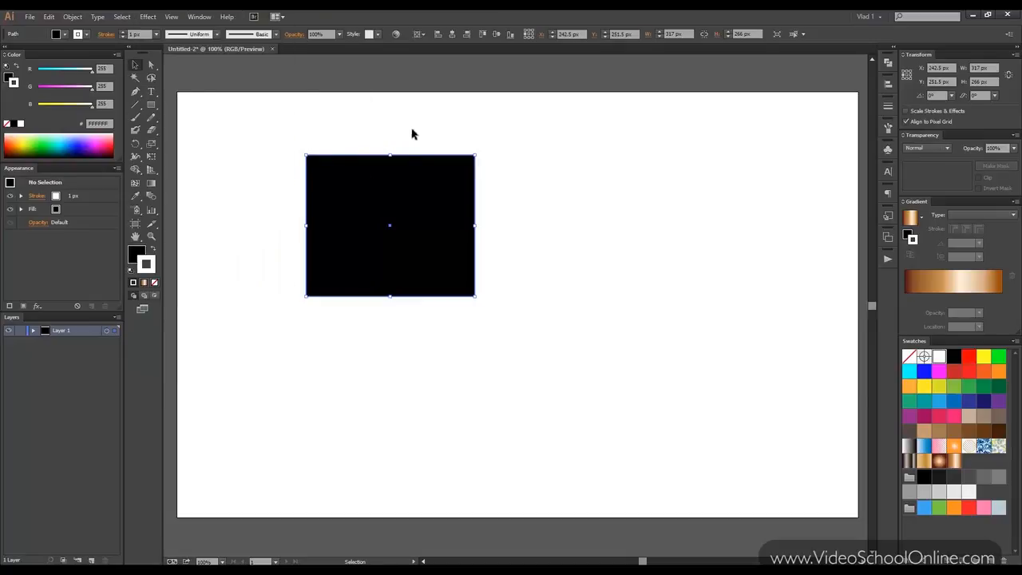
pyautogui.click(424, 132)
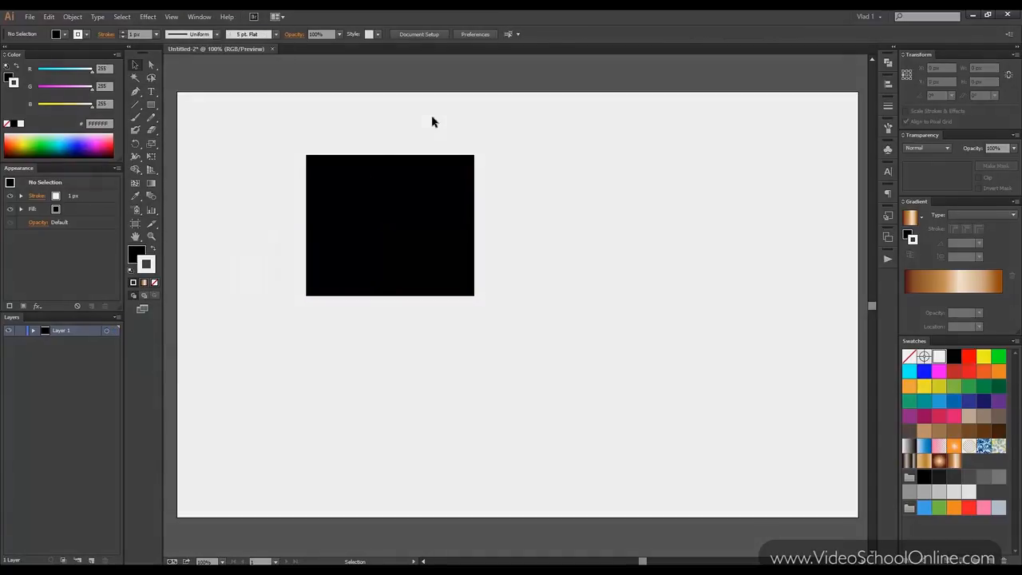